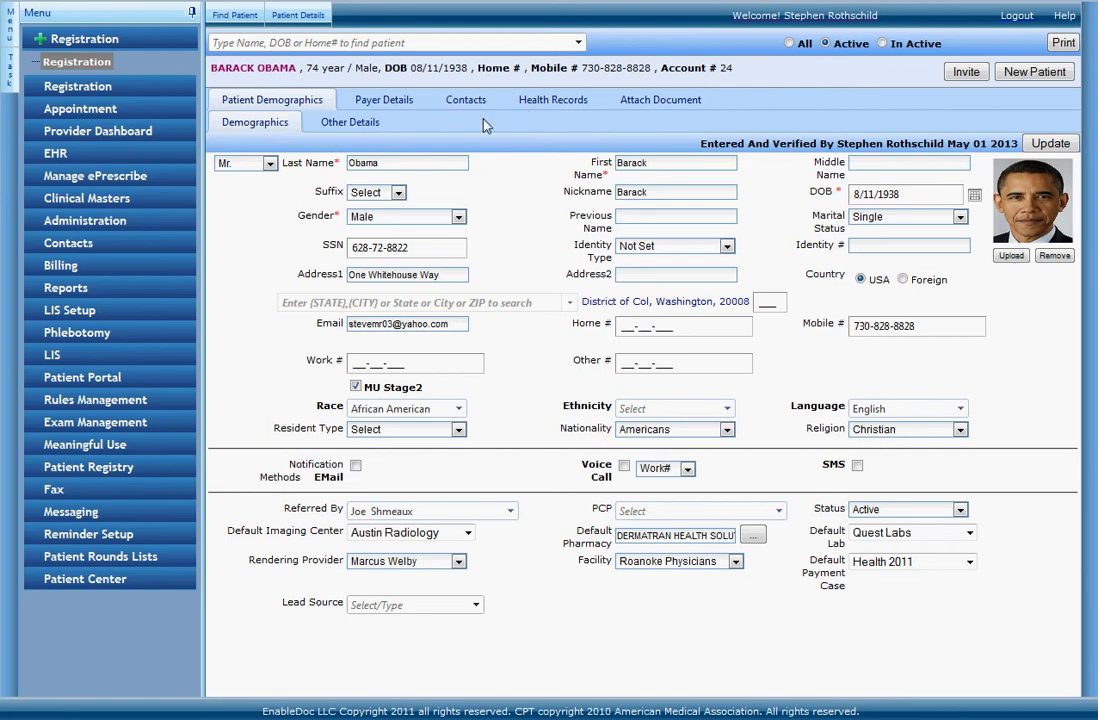
View the patient's primary payer details and return to the patient demographics
{"action": "left_click", "coordinate": [390, 103]}
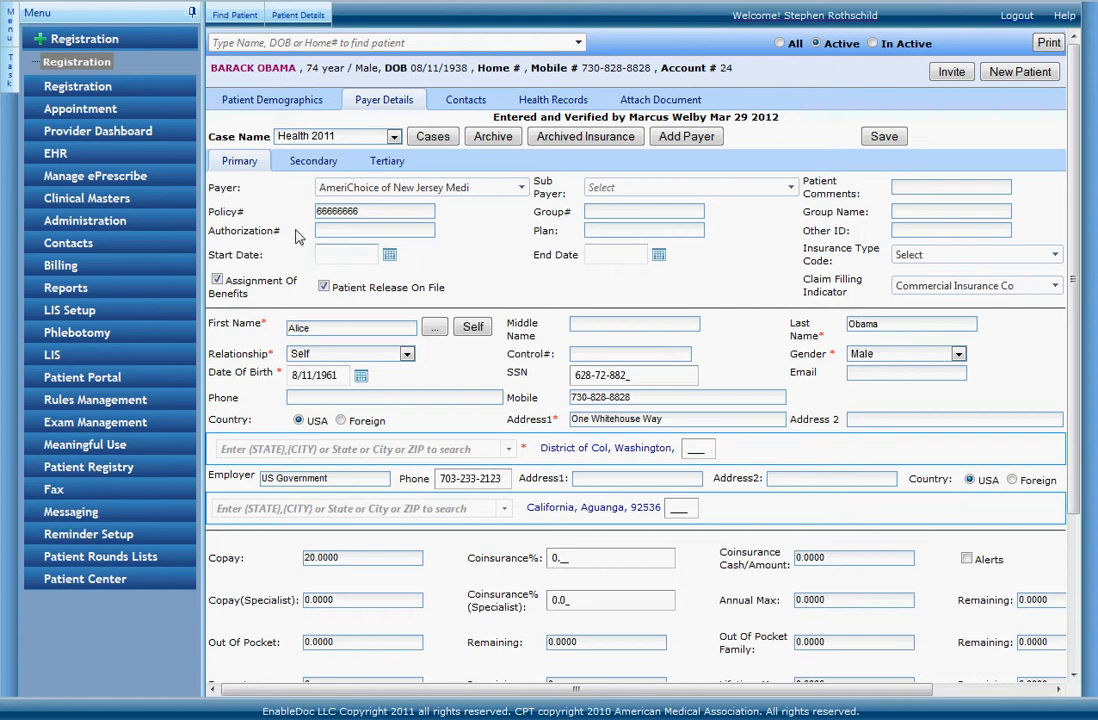
{"action": "left_click", "coordinate": [259, 102]}
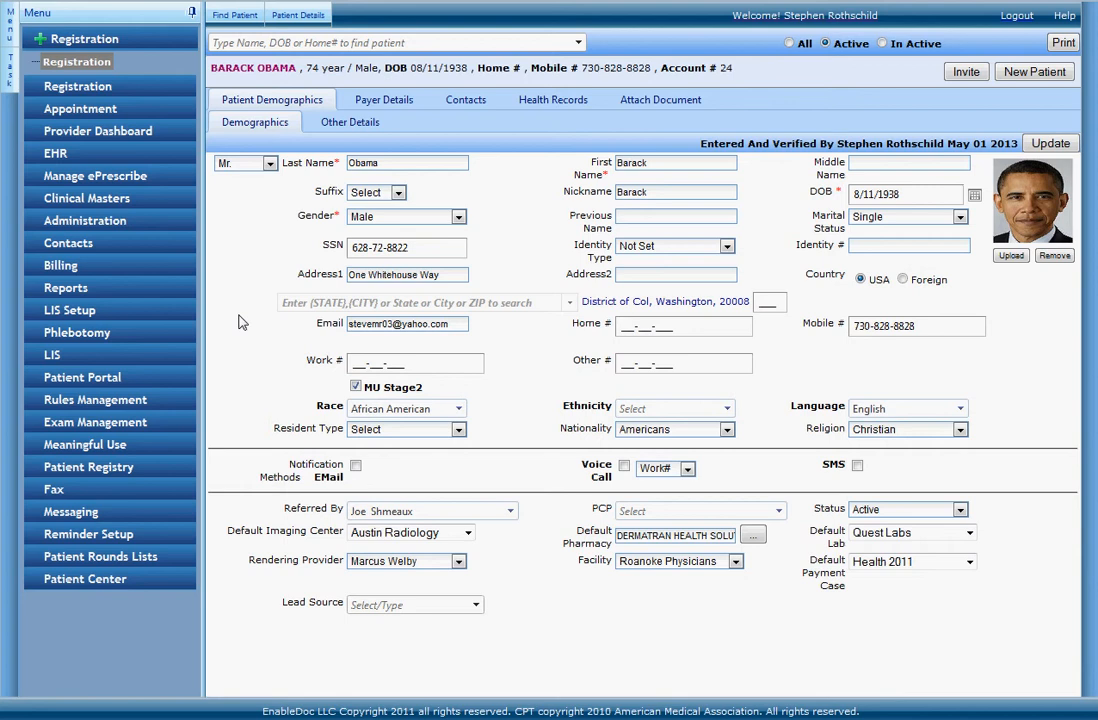
Search the state, city or ZIP lookup in the patient's address for "new yor", and clear the search text
{"action": "left_click", "coordinate": [368, 303]}
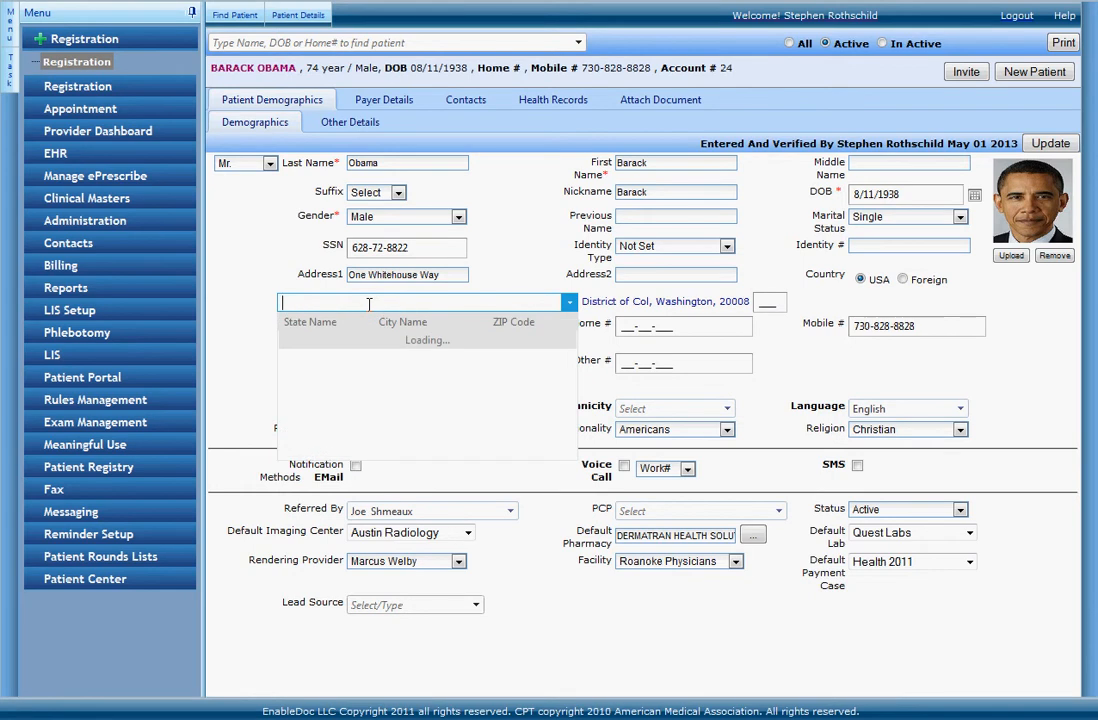
{"action": "type", "text": "new"}
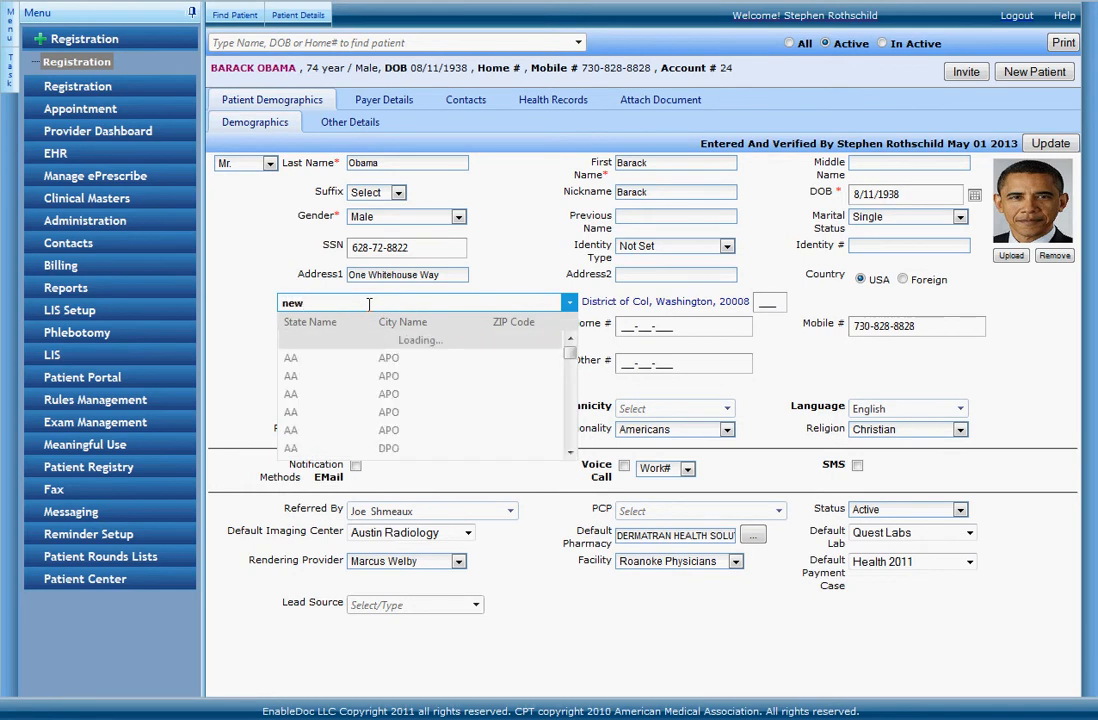
{"action": "type", "text": " y"}
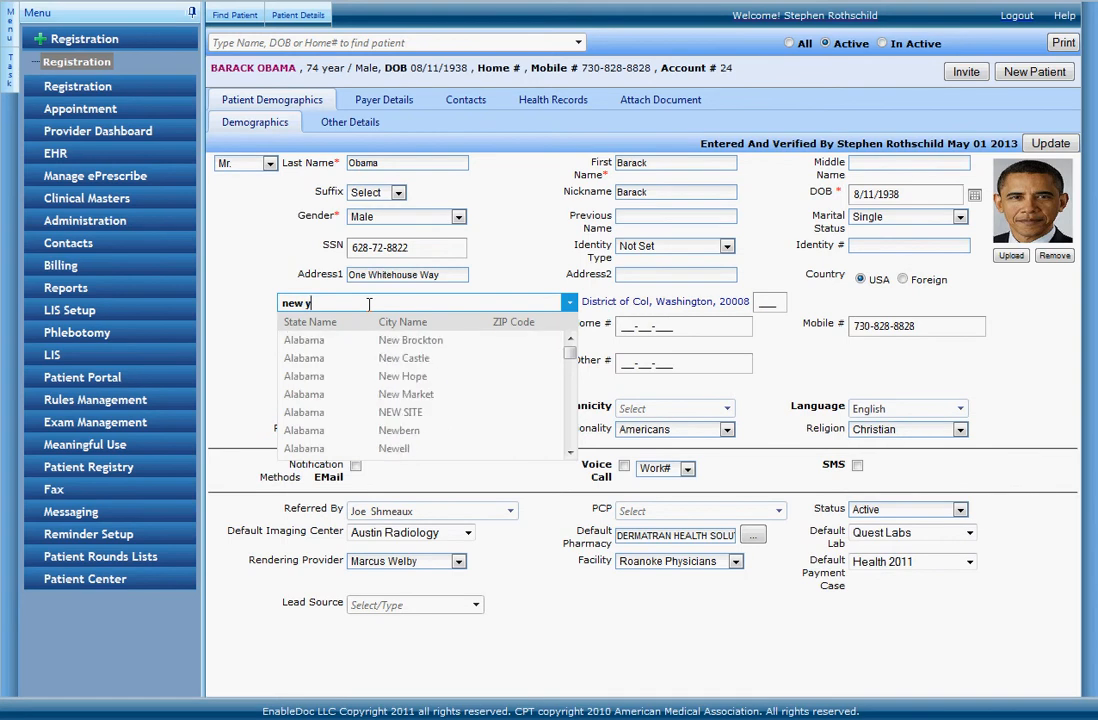
{"action": "type", "text": "or"}
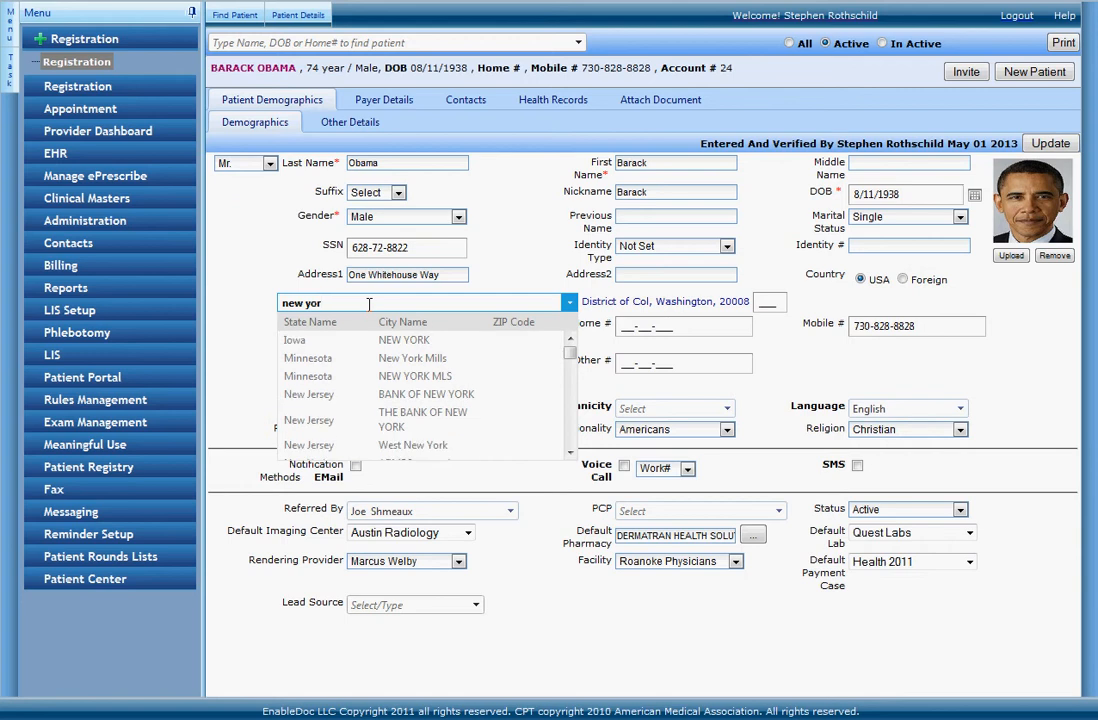
{"action": "key", "text": "BackSpace"}
{"action": "key", "text": "BackSpace"}
{"action": "key", "text": "BackSpace"}
{"action": "key", "text": "BackSpace"}
{"action": "key", "text": "BackSpace"}
{"action": "key", "text": "BackSpace"}
{"action": "key", "text": "BackSpace"}
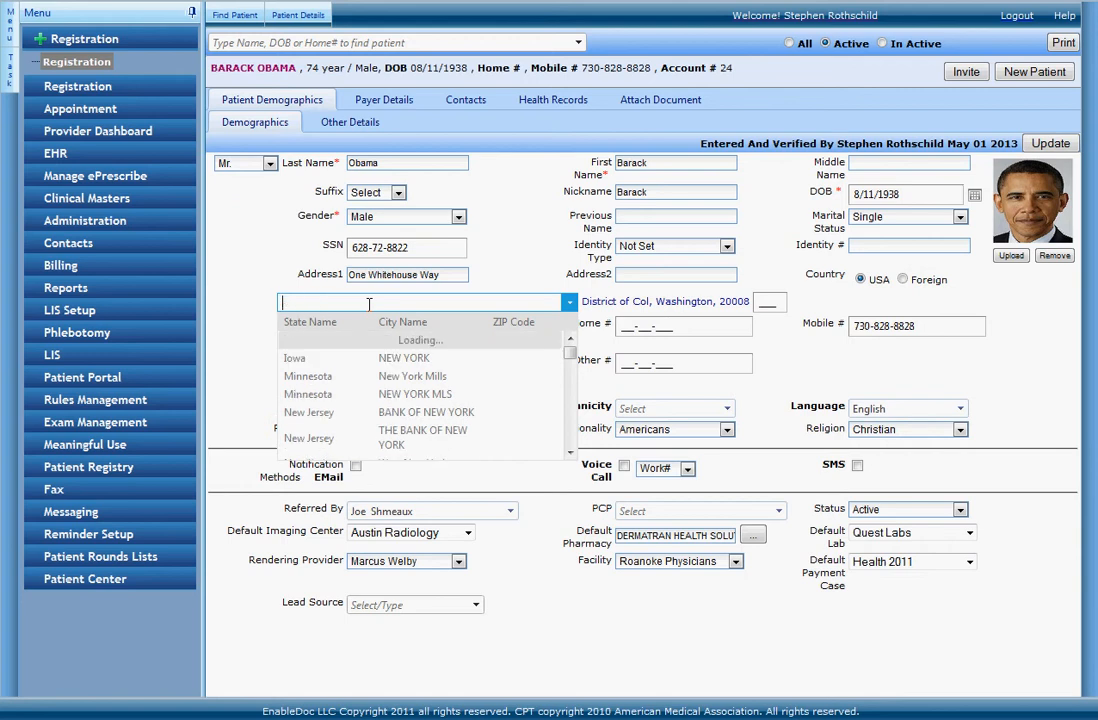
Search the address lookup by the ZIP code and choose the matching Rochester, Minnesota entry
{"action": "type", "text": "55906"}
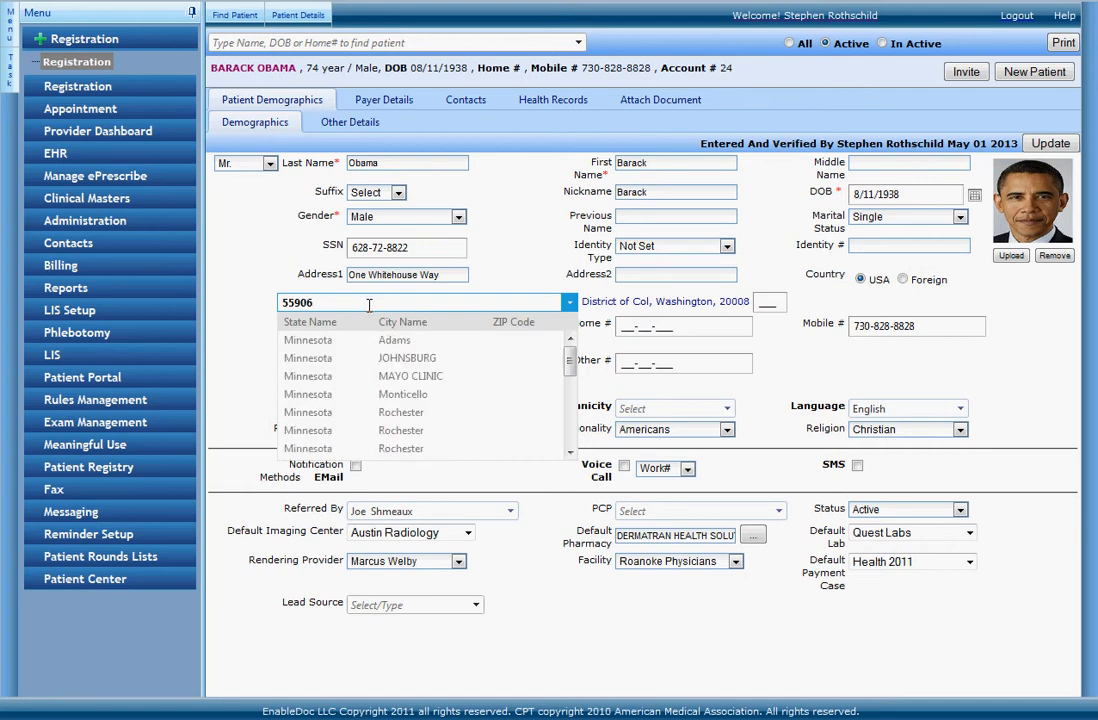
{"action": "left_click", "coordinate": [355, 343]}
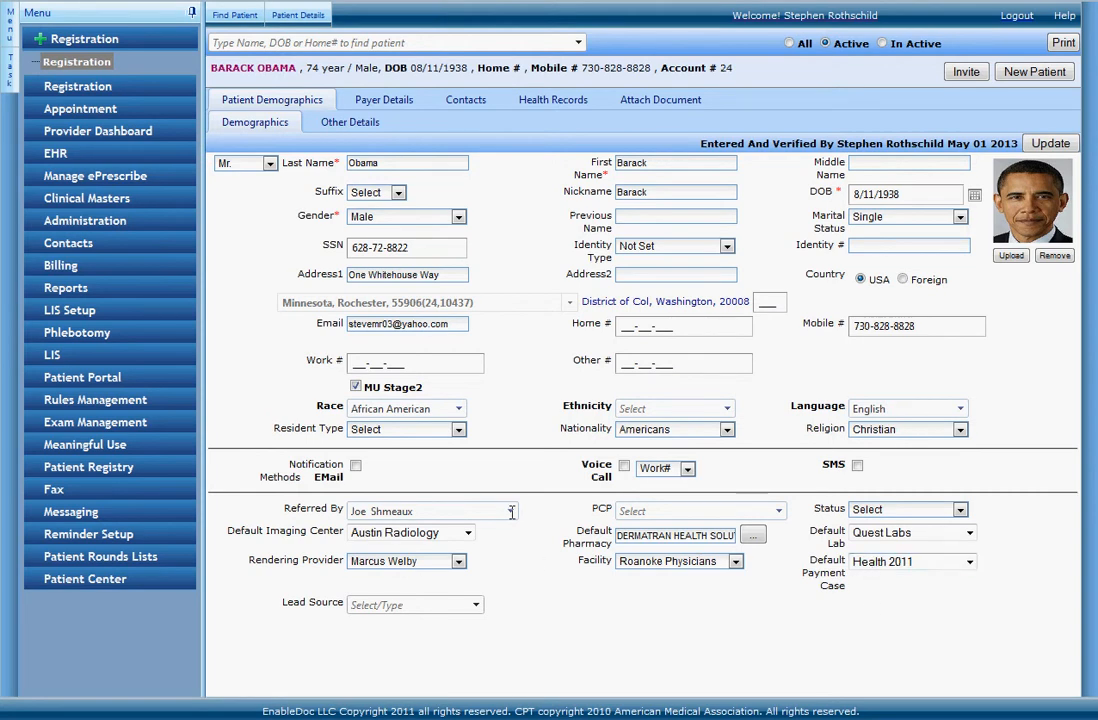
Review the patient's full payer details, the contacts and the health records request form
{"action": "left_click", "coordinate": [379, 99]}
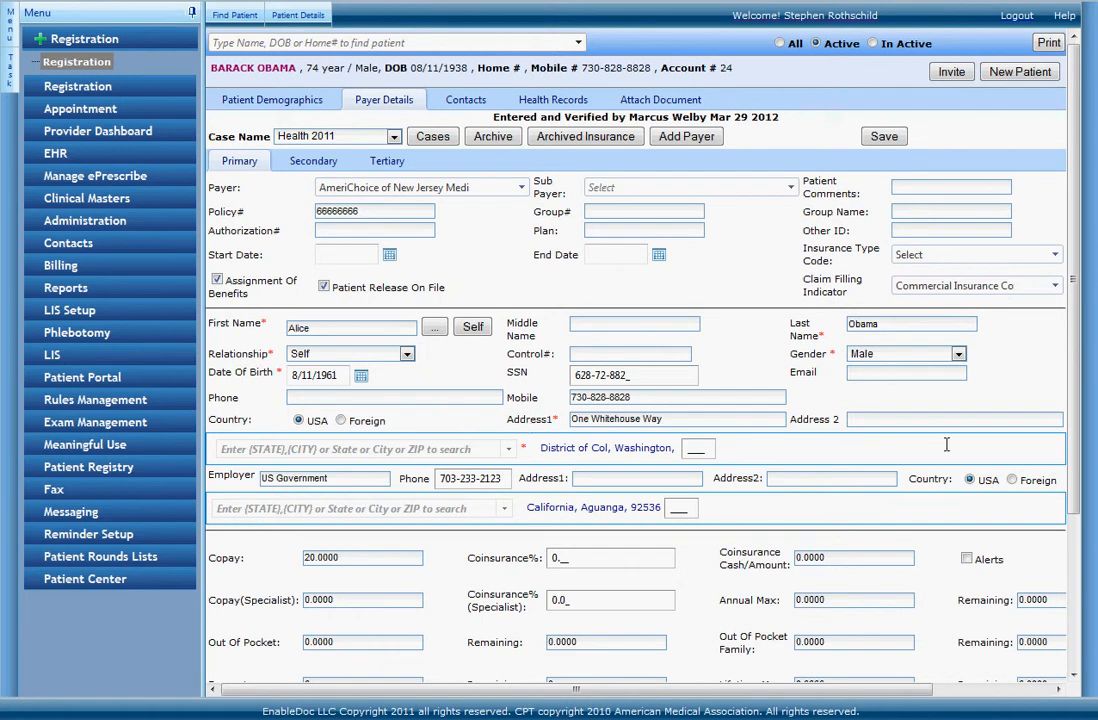
{"action": "scroll", "coordinate": [1077, 480], "scroll_direction": "down", "scroll_amount": 3}
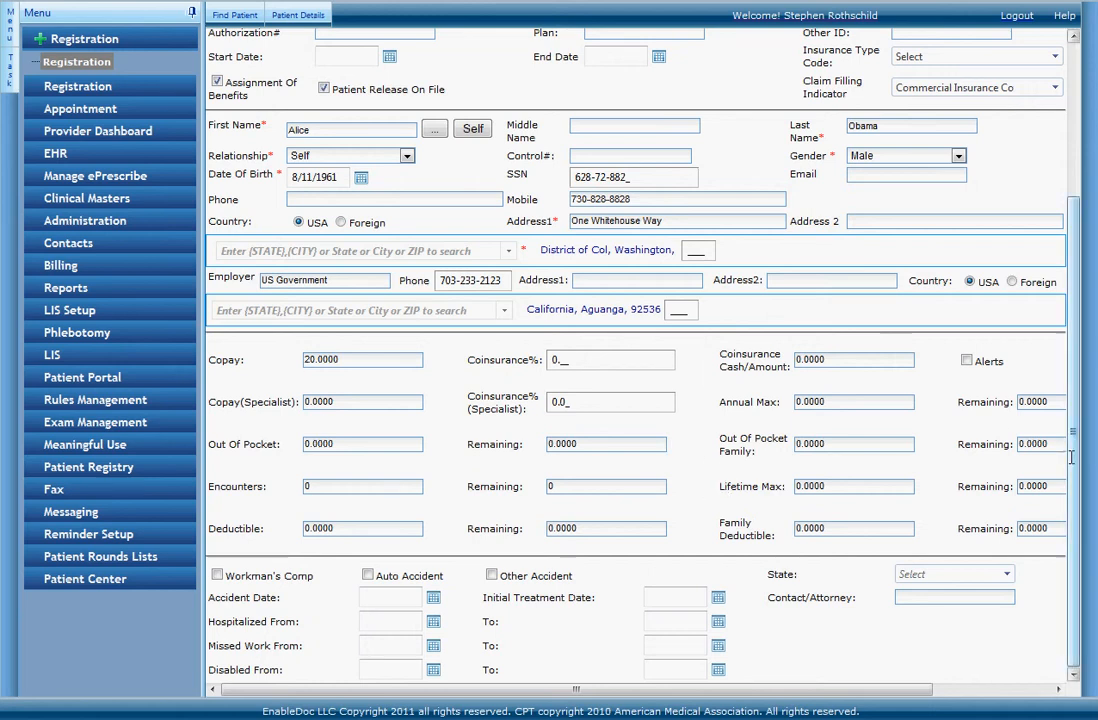
{"action": "scroll", "coordinate": [1000, 300], "scroll_direction": "up", "scroll_amount": 3}
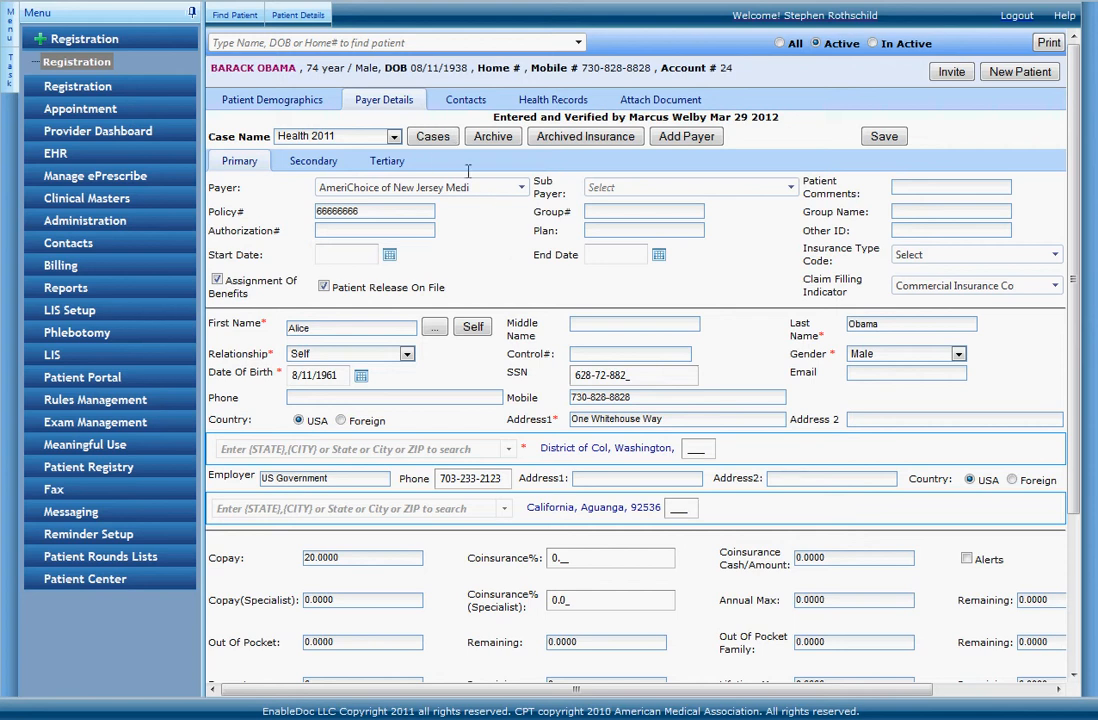
{"action": "left_click", "coordinate": [456, 104]}
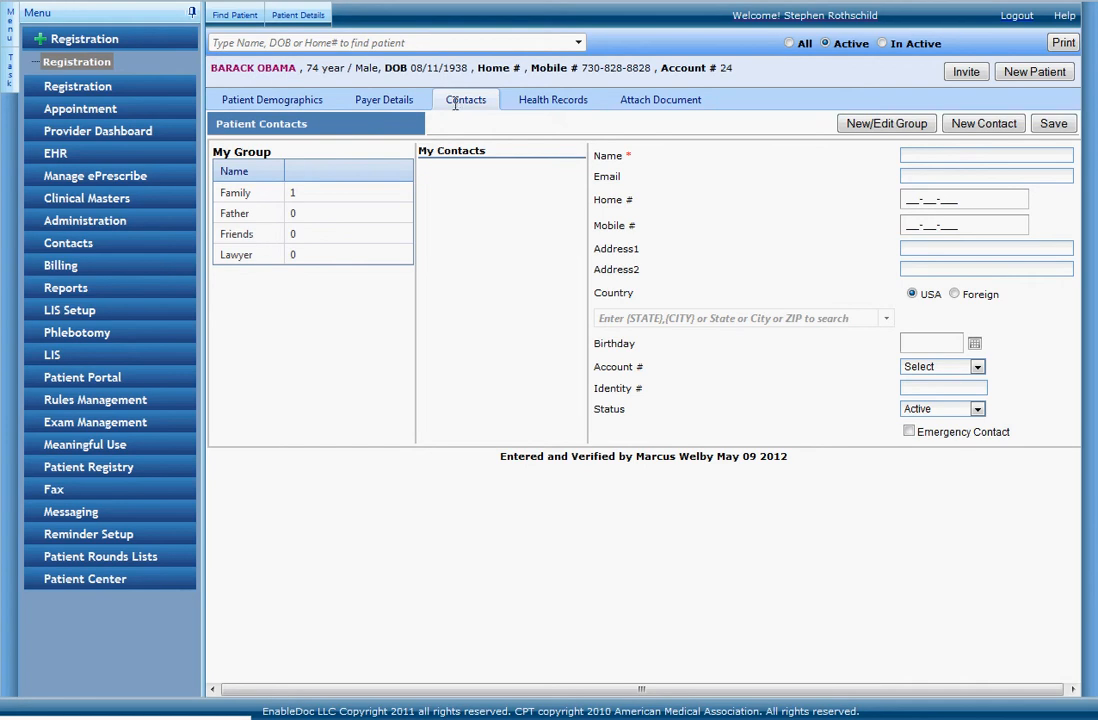
{"action": "left_click", "coordinate": [539, 104]}
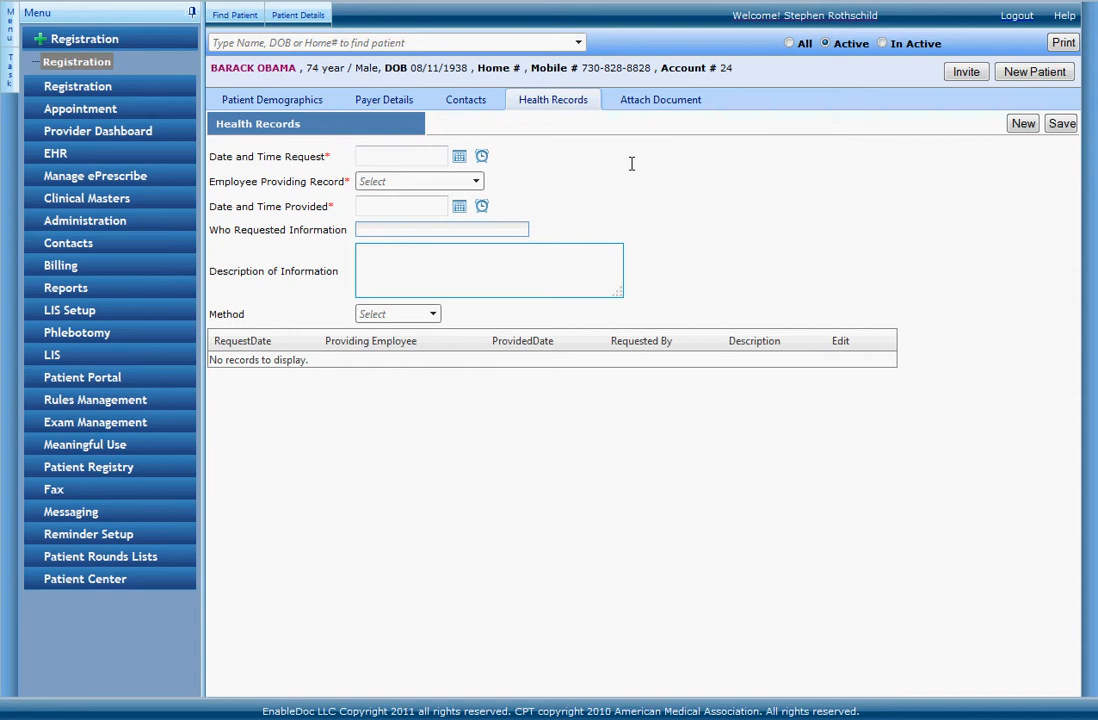
Filter the patient's attached documents by the category "ekg", and view the EKG document before closing it
{"action": "left_click", "coordinate": [641, 100]}
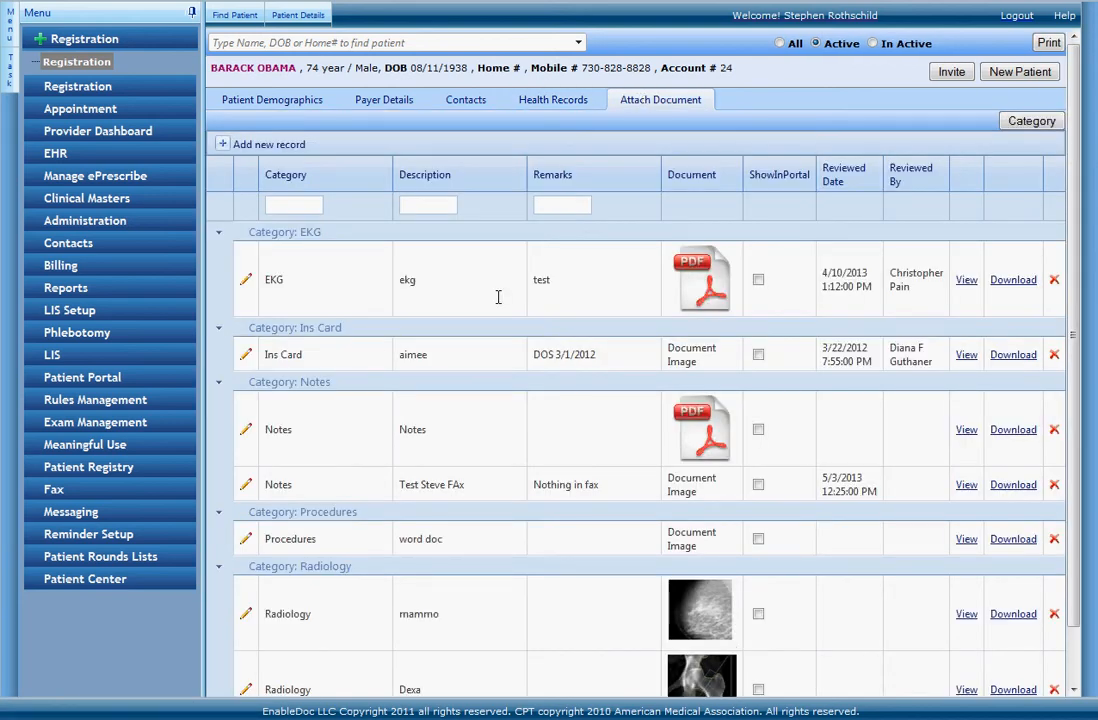
{"action": "left_click", "coordinate": [293, 206]}
{"action": "type", "text": "ekg"}
{"action": "key", "text": "Return"}
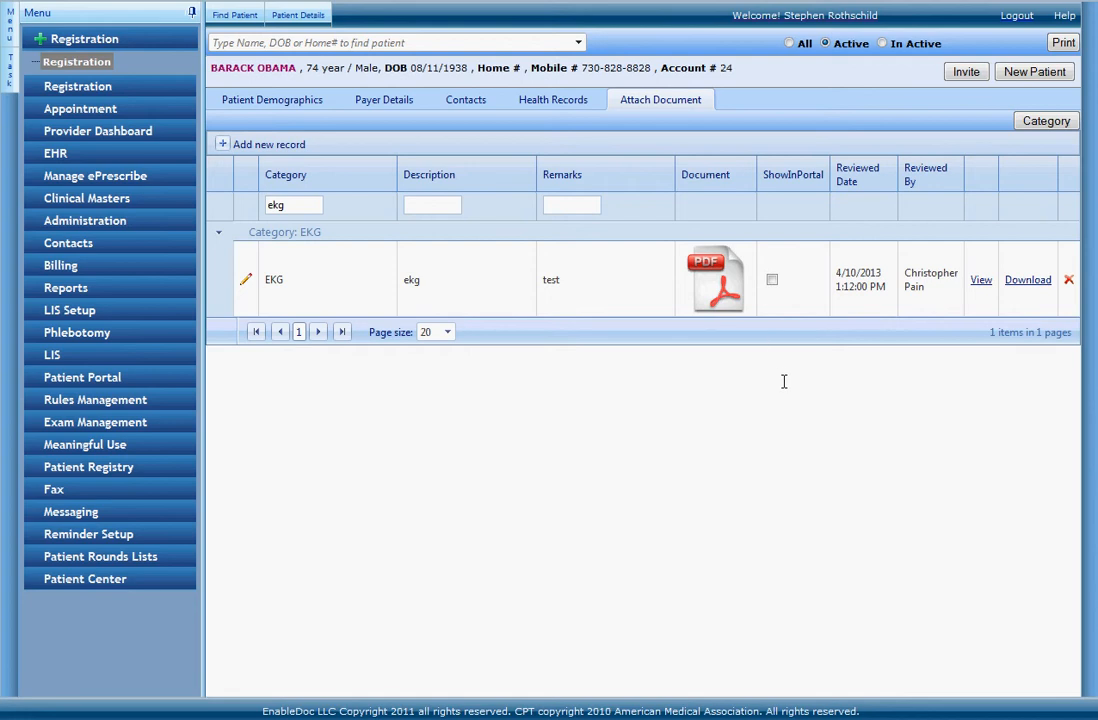
{"action": "left_click", "coordinate": [980, 280]}
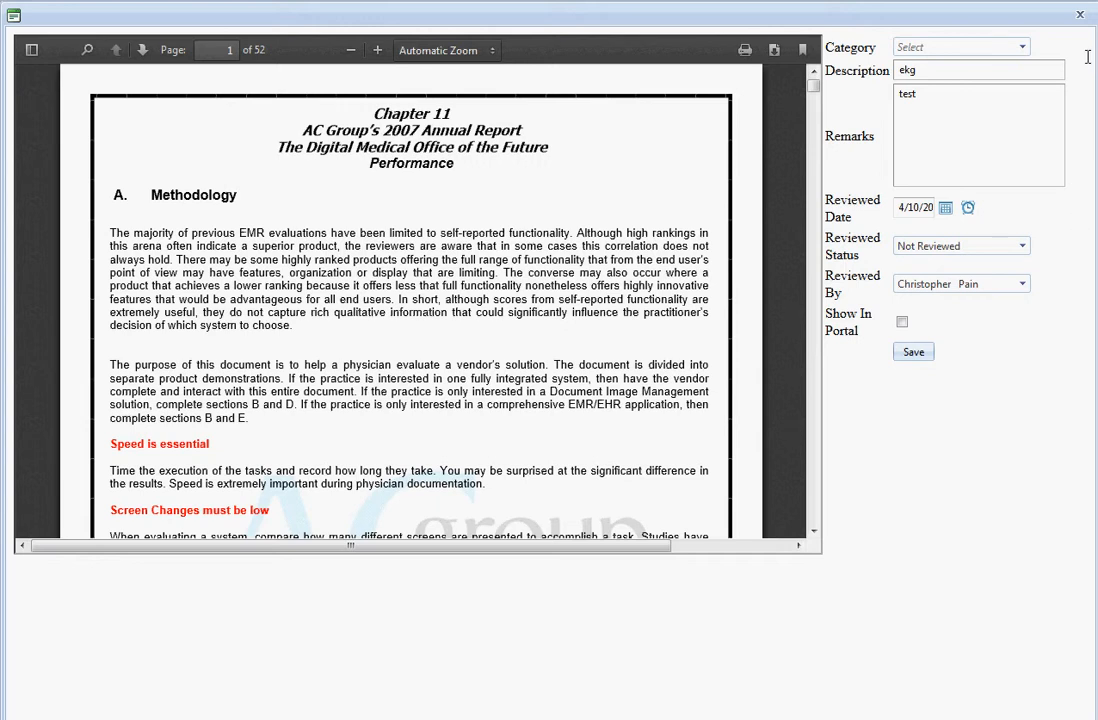
{"action": "left_click", "coordinate": [1082, 17]}
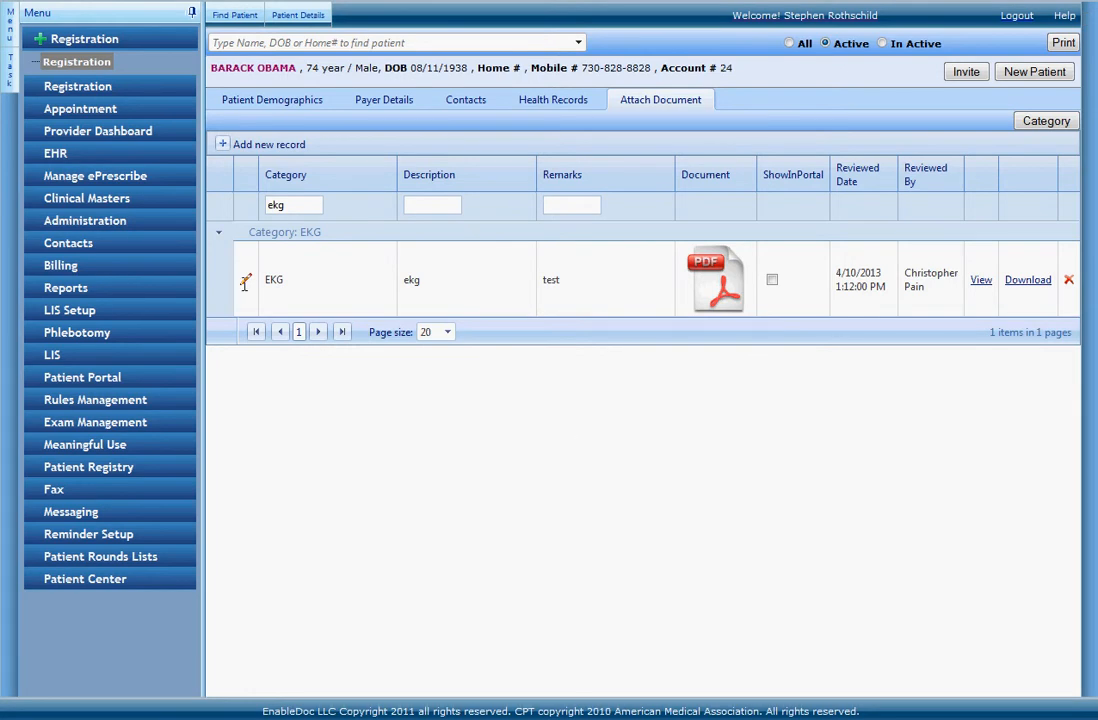
Return to the patient demographics and look over the find-patient list and the Other Details page
{"action": "left_click", "coordinate": [260, 100]}
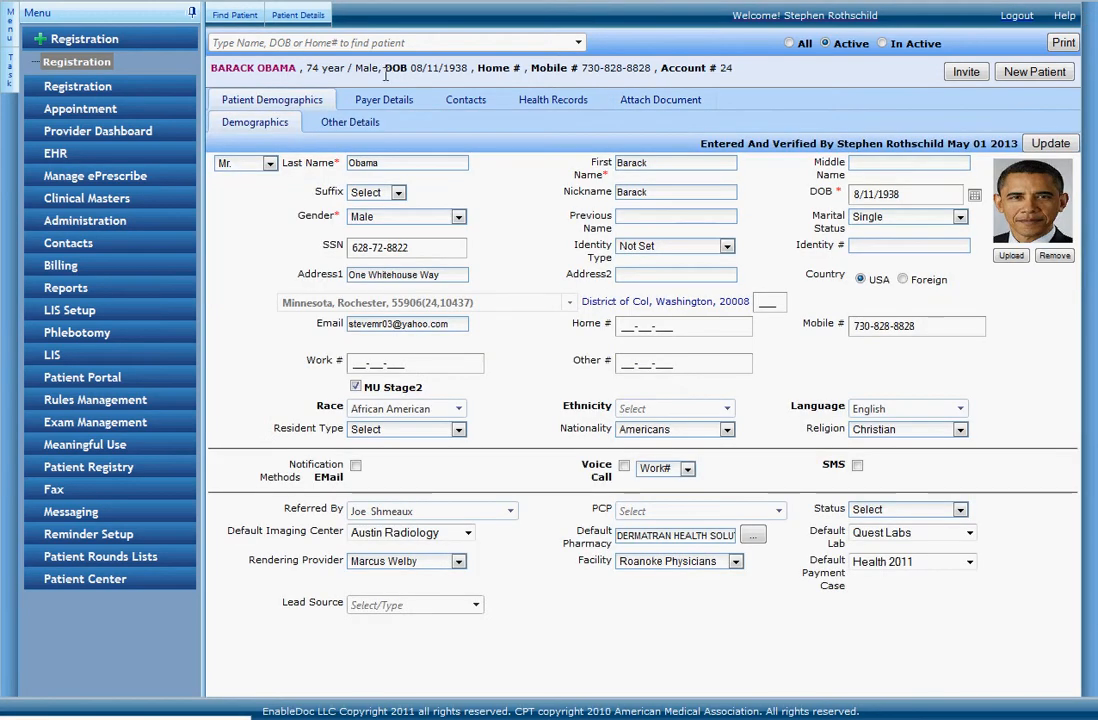
{"action": "left_click", "coordinate": [343, 43]}
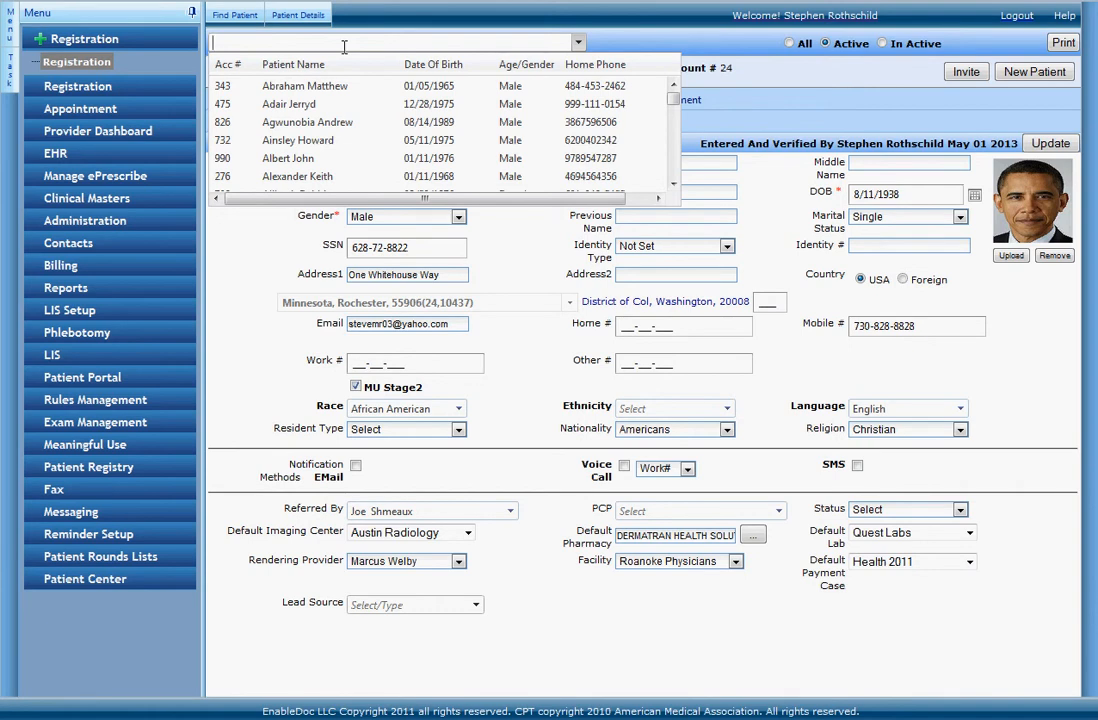
{"action": "left_click", "coordinate": [739, 107]}
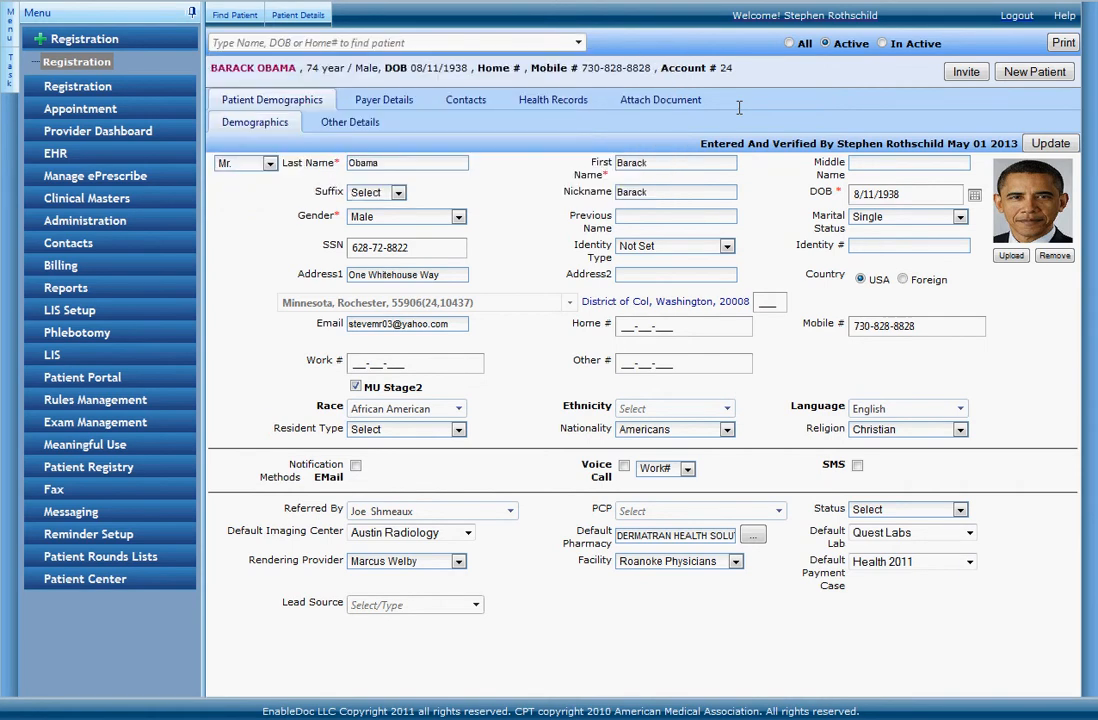
{"action": "left_click", "coordinate": [336, 121]}
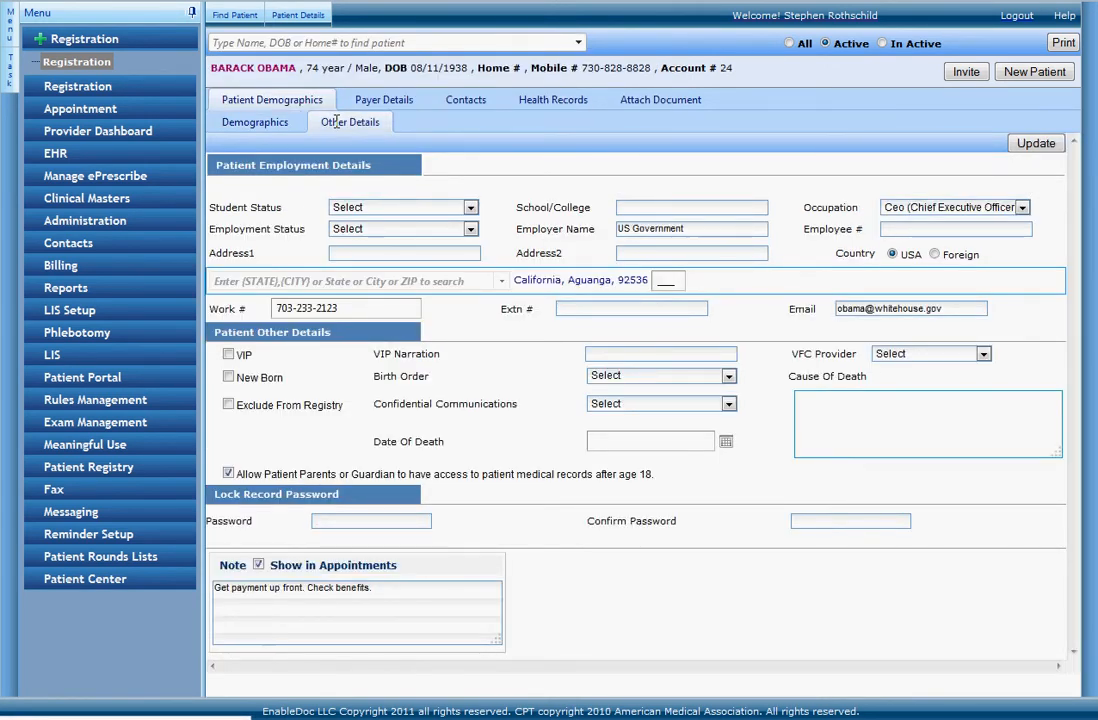
{"action": "left_click", "coordinate": [245, 122]}
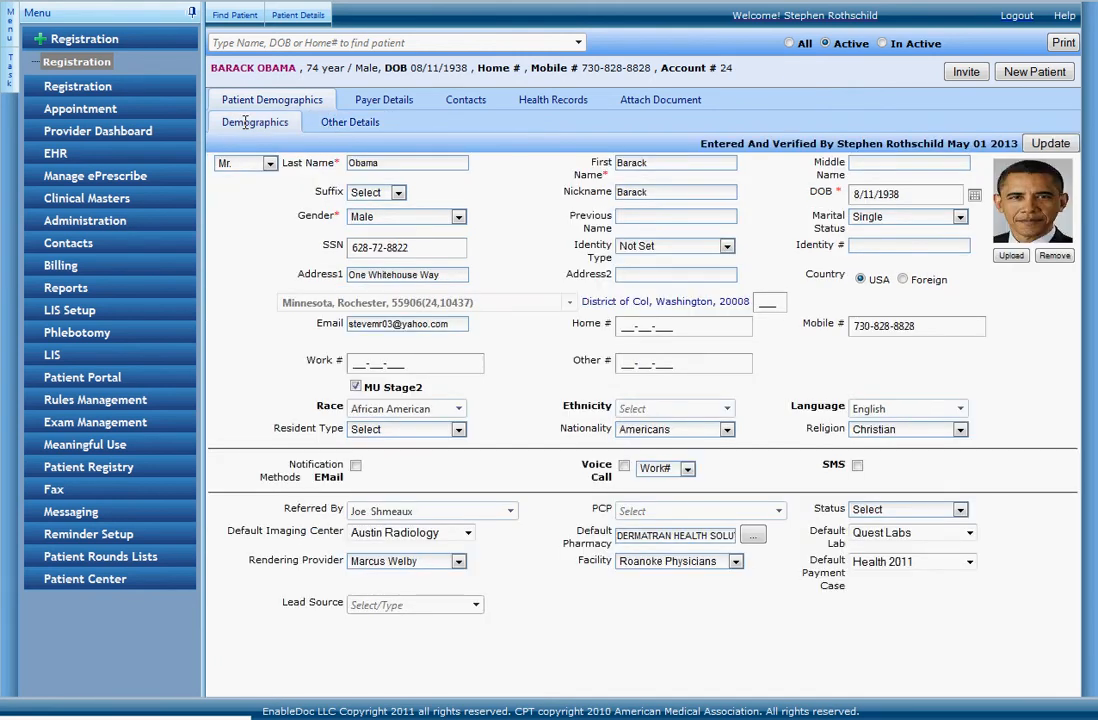